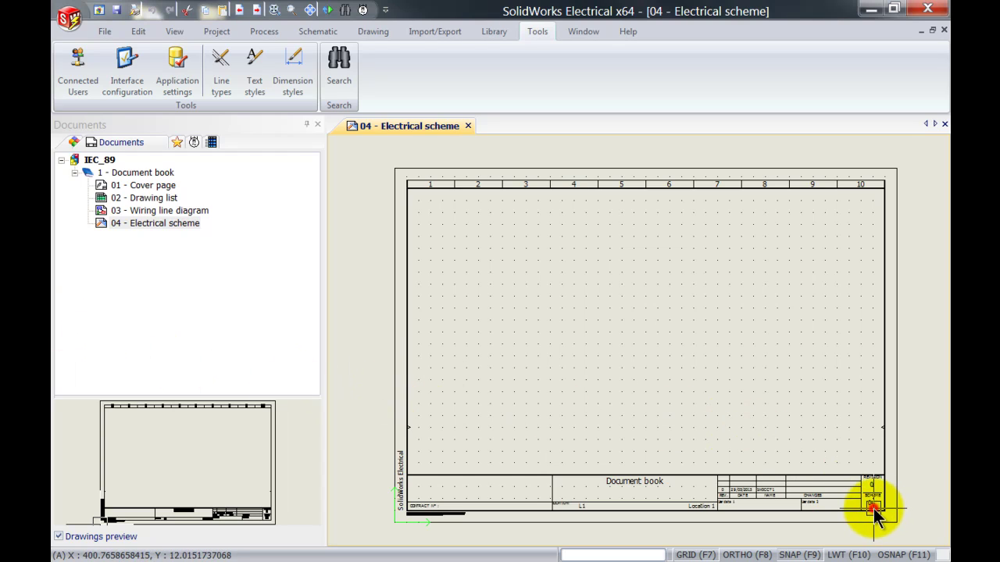
Zoom in on the title block's NAME cell and pan the sheet to frame it.
scroll(876, 517, up, 2)
scroll(872, 516, up, 3)
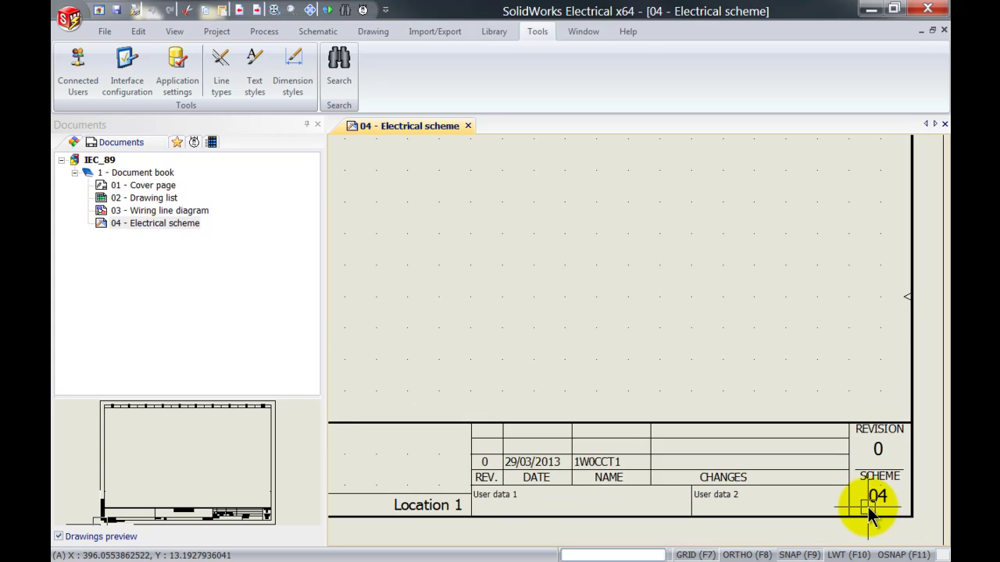
middle_drag(625, 507, 620, 440)
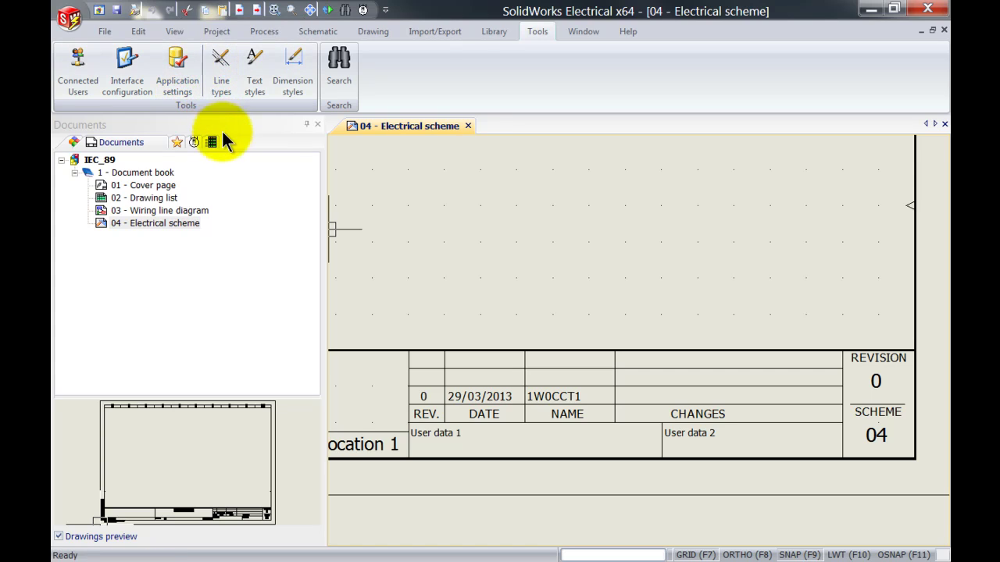
Close project IEC_89, open Application settings, and select the Windows identifier user name value.
right_click(108, 159)
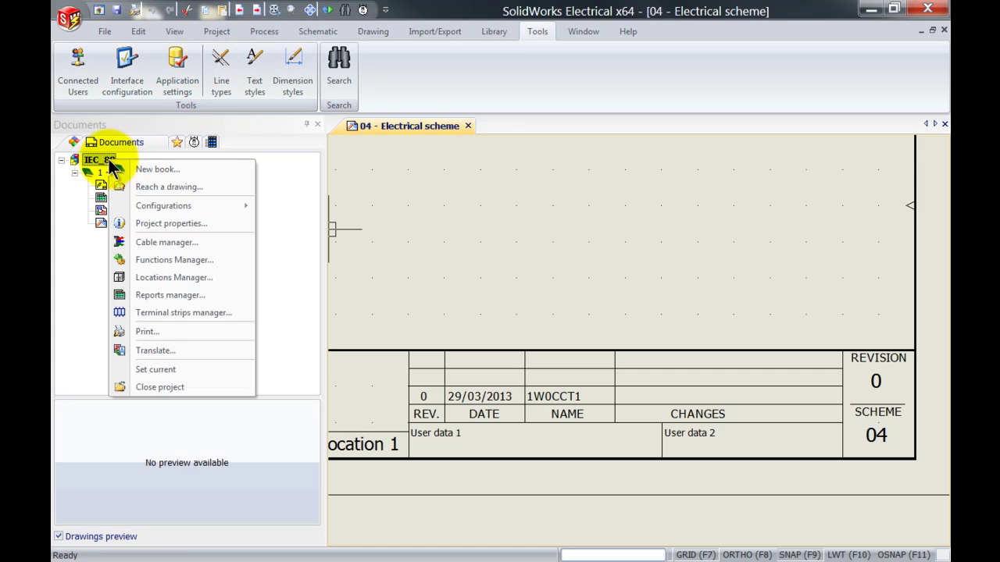
click(156, 387)
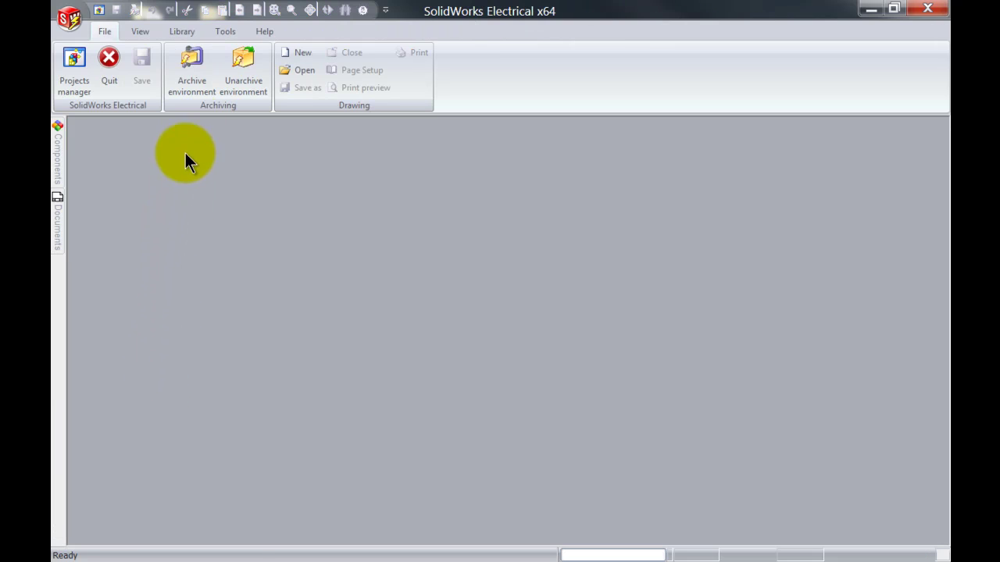
click(225, 35)
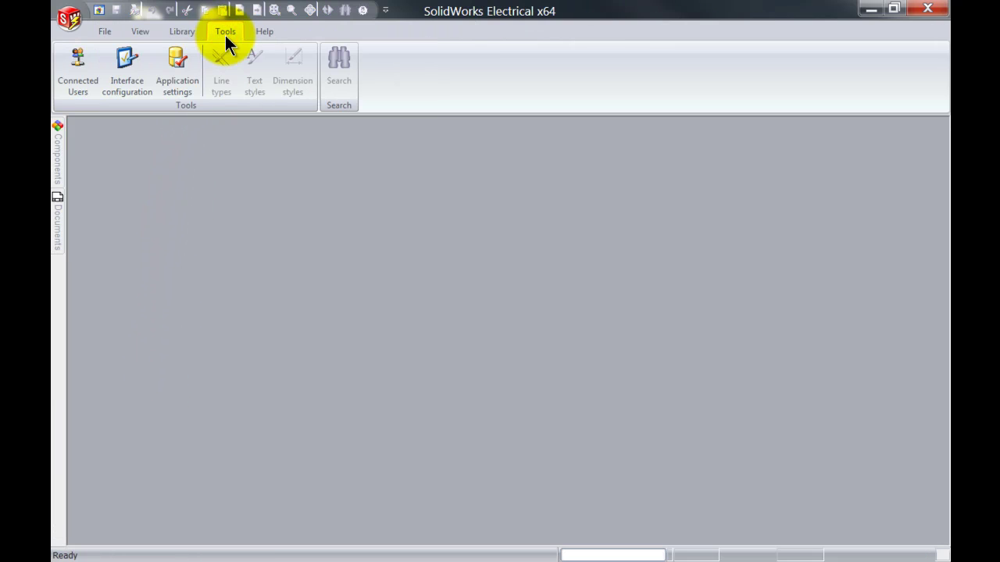
click(191, 66)
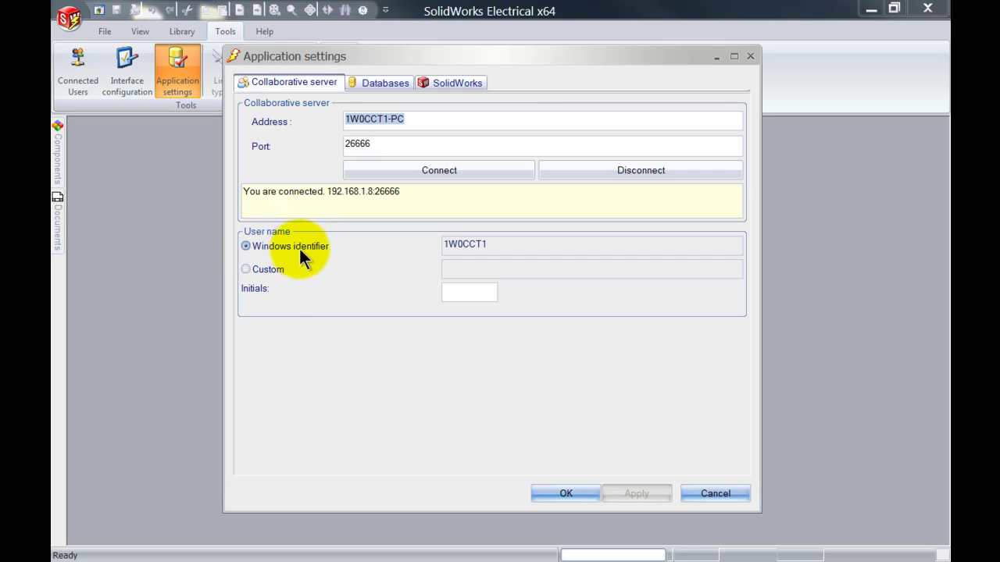
click(488, 249)
double_click(490, 245)
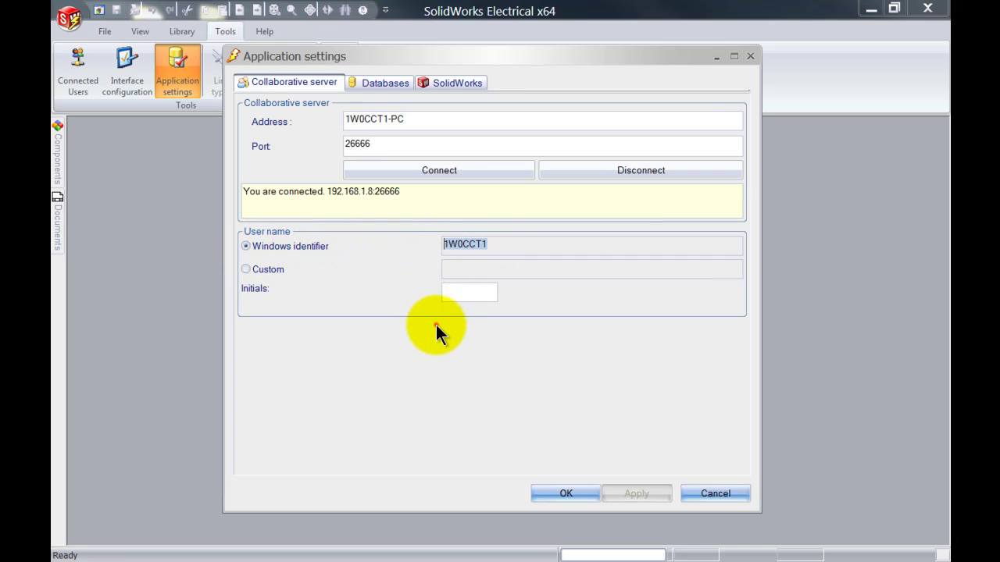
Switch the user name to Custom and enter the user's initials in place of their full name.
click(247, 270)
click(460, 269)
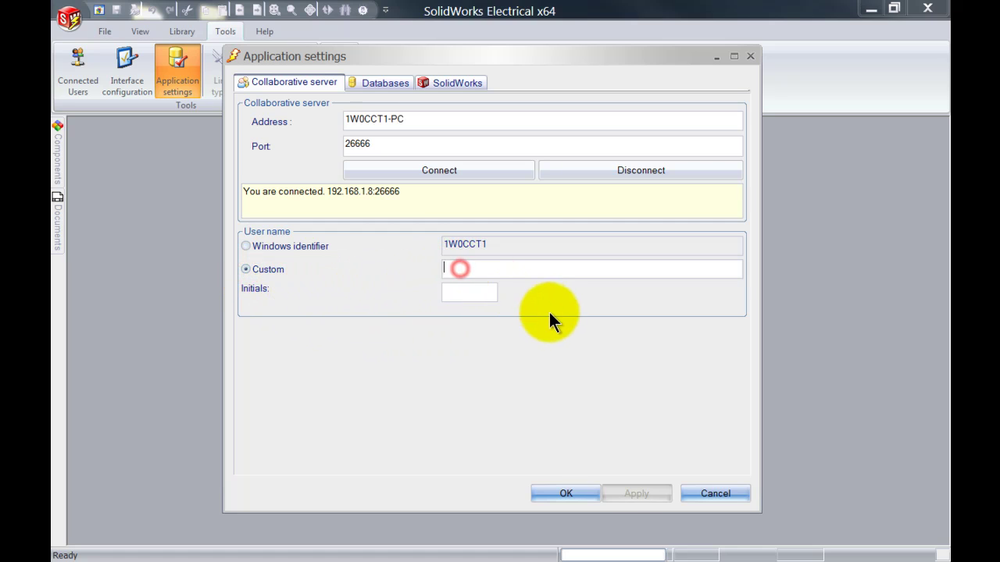
text(Christian)
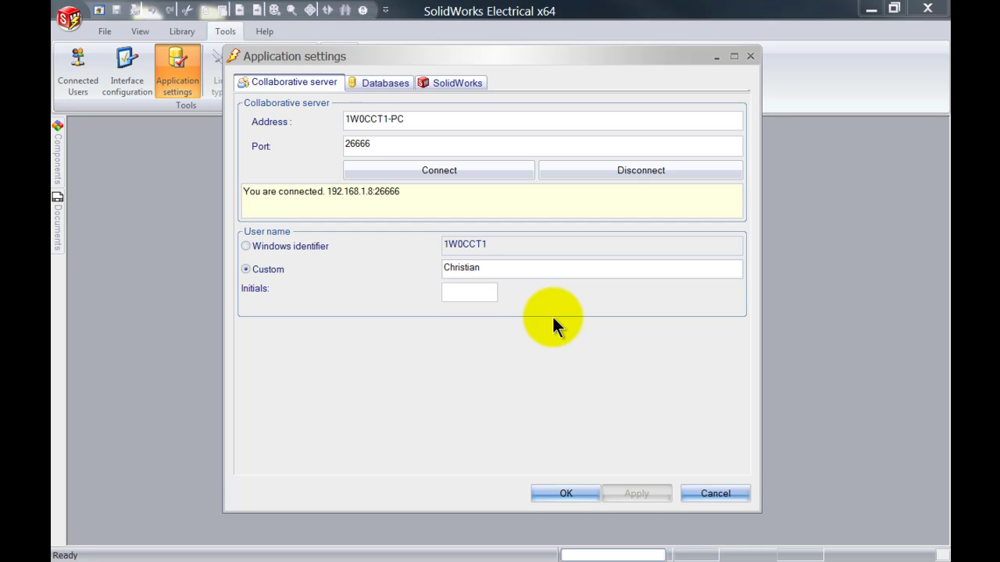
key(BackSpace)
key(BackSpace)
key(BackSpace)
key(BackSpace)
key(BackSpace)
key(BackSpace)
key(BackSpace)
key(BackSpace)
key(BackSpace)
text(Cv)
key(BackSpace)
text(vdH)
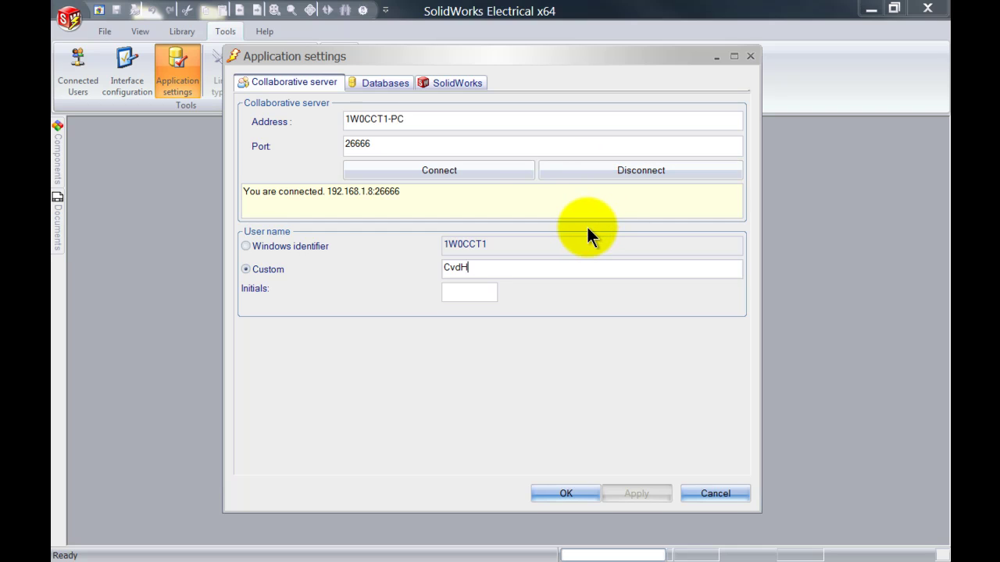
Disconnect and reconnect to the collaborative server under the custom name, then confirm with OK.
click(586, 175)
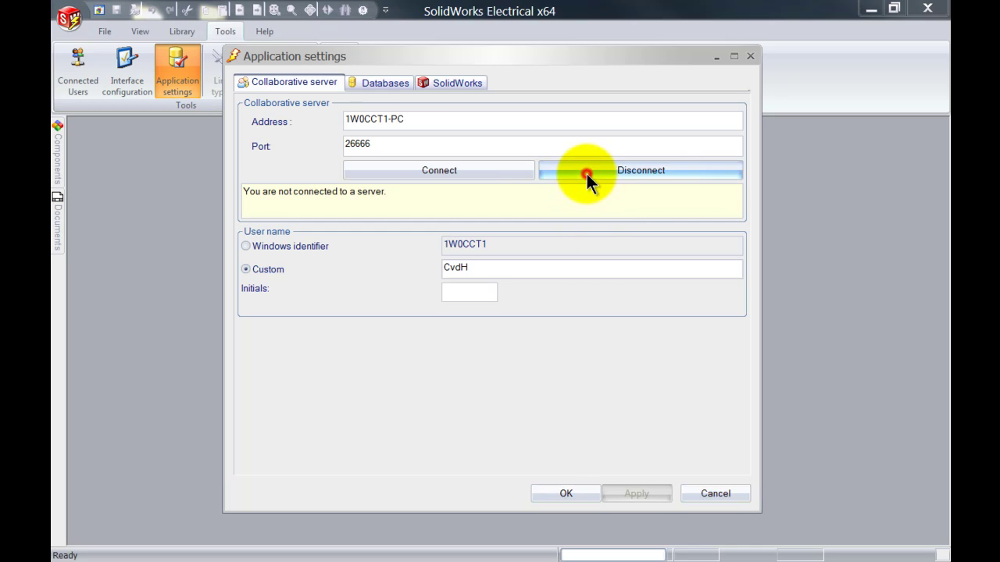
click(500, 173)
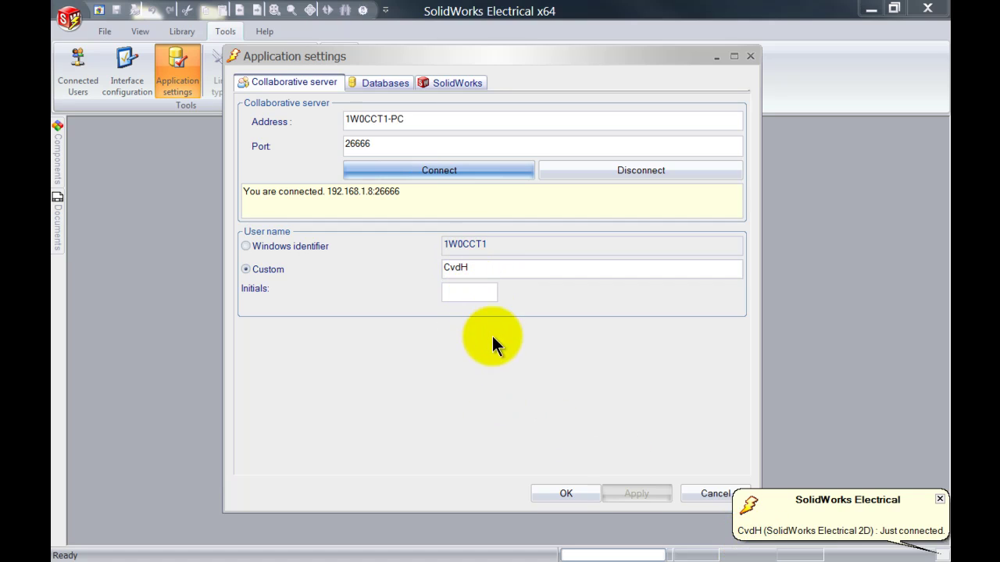
click(560, 492)
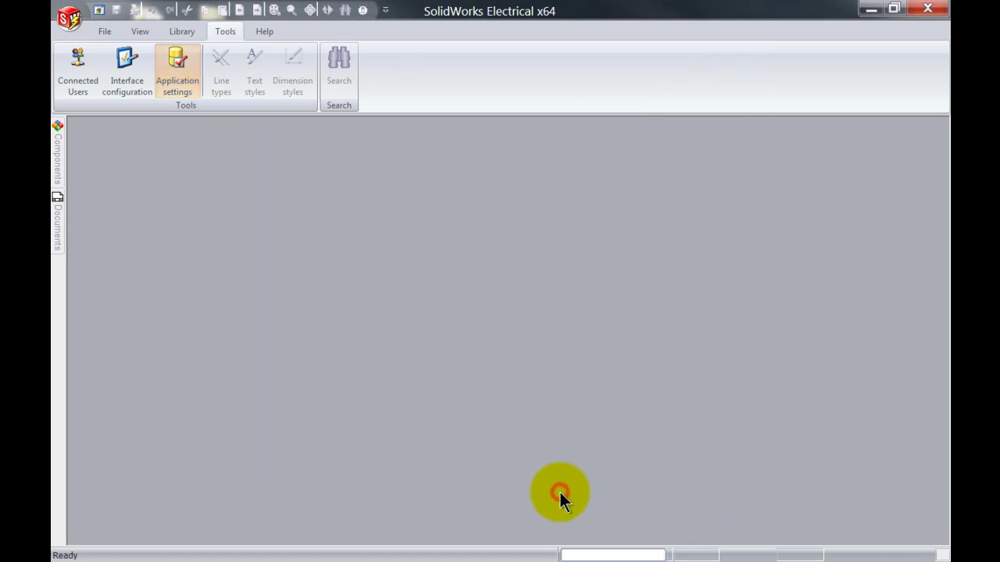
Create project IEC_91 from the IEC template in the Projects manager and show its documents.
click(59, 155)
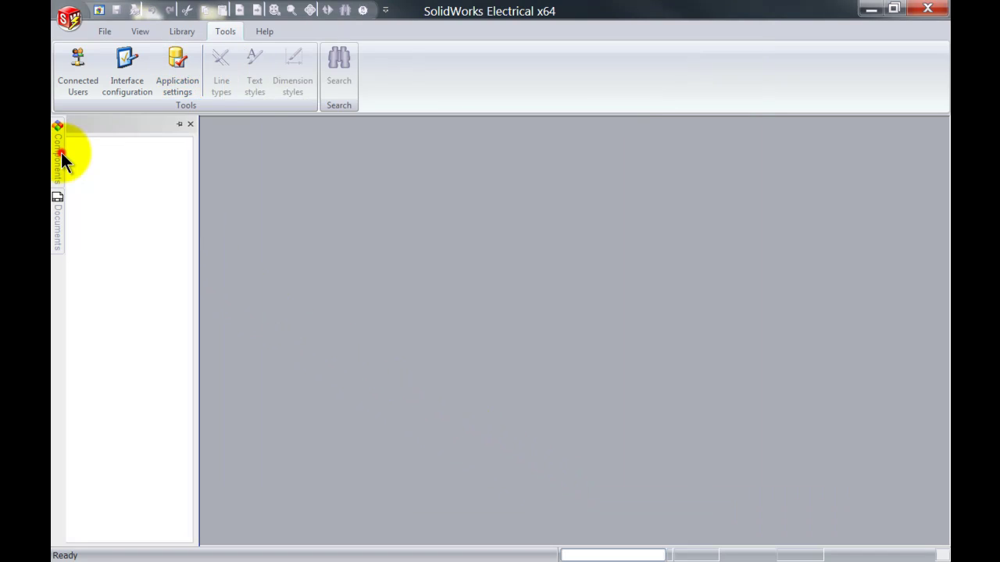
click(104, 32)
click(87, 62)
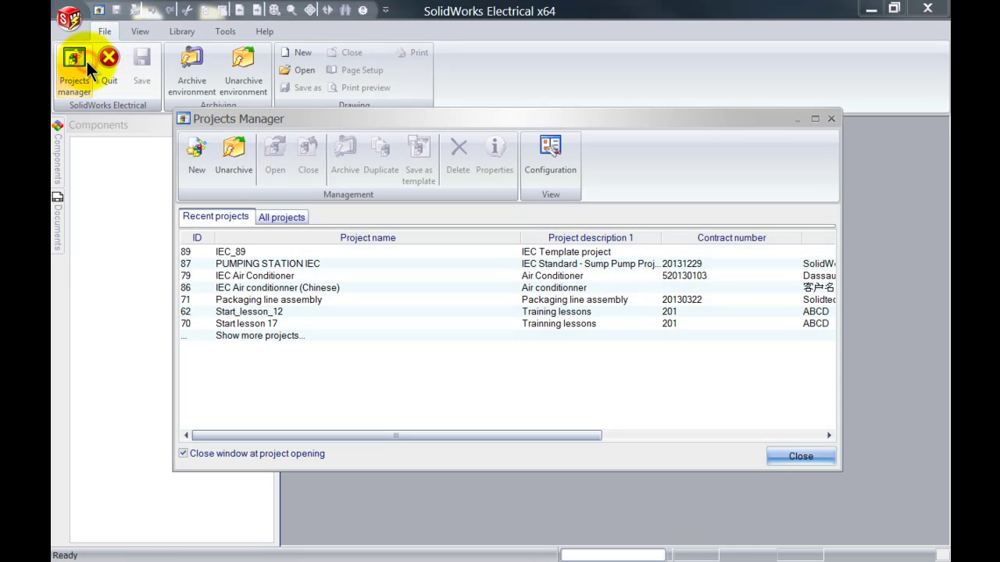
click(197, 157)
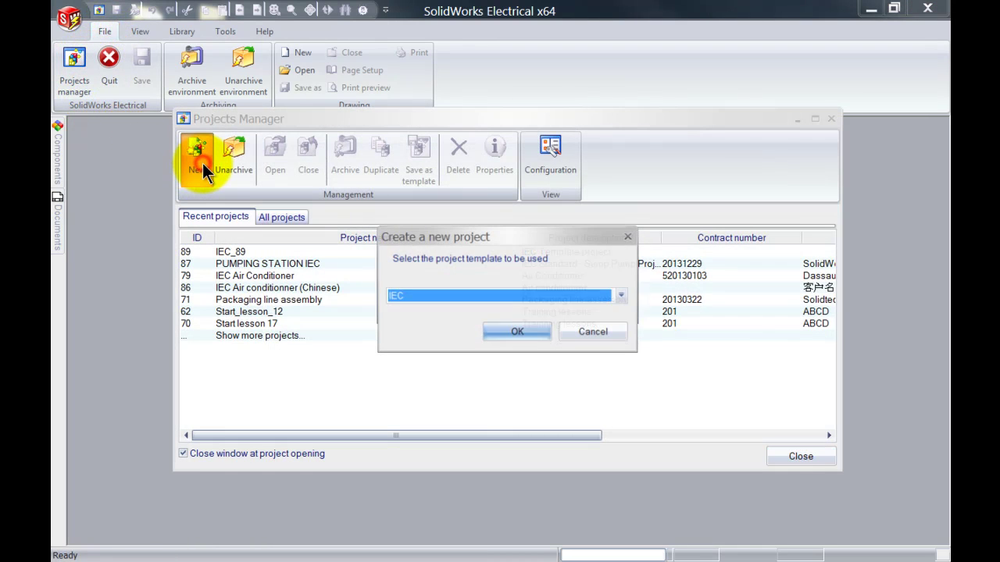
click(513, 332)
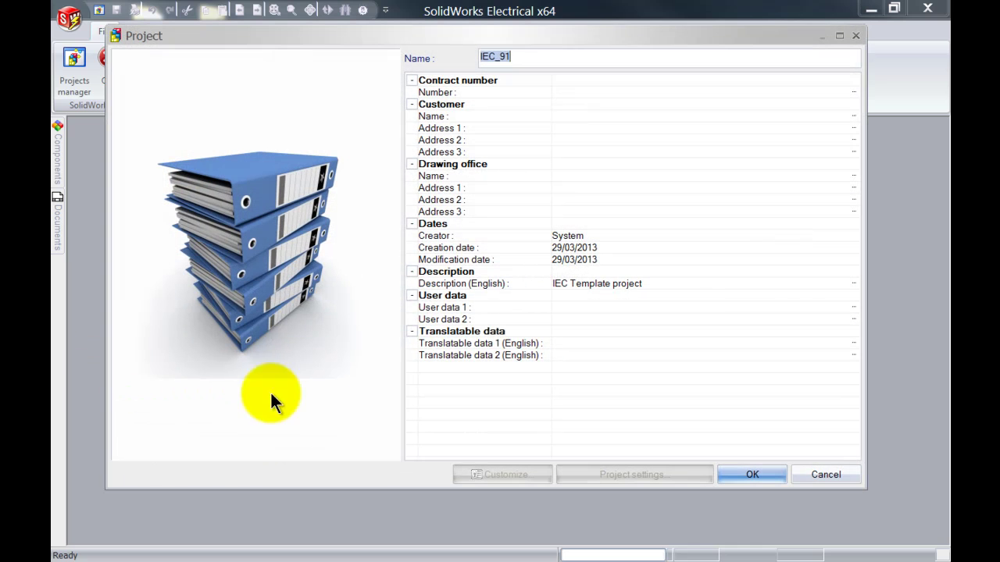
click(731, 473)
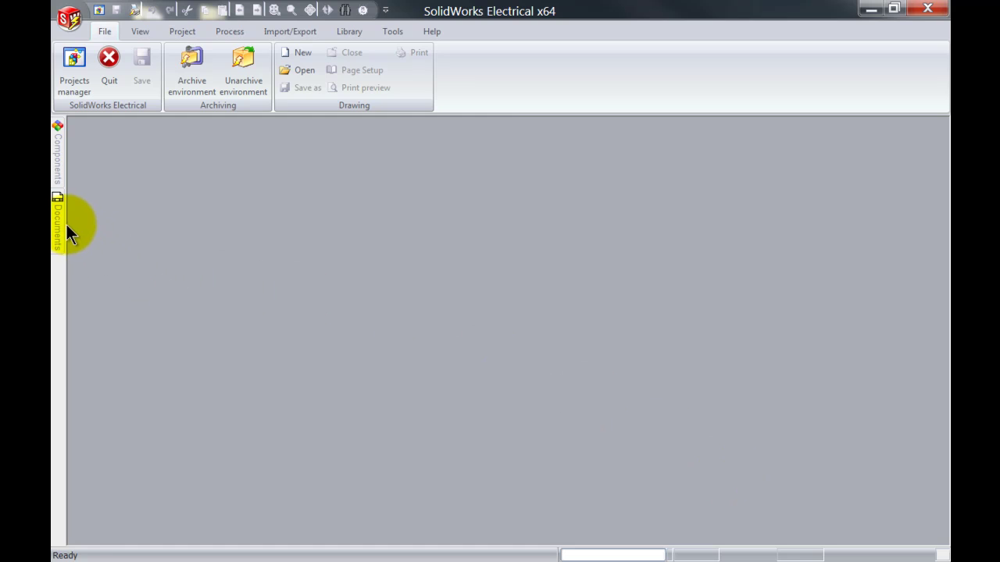
click(65, 227)
Open the 04 - Electrical scheme sheet, hide the Documents panel, and zoom into the NAME cell.
click(89, 158)
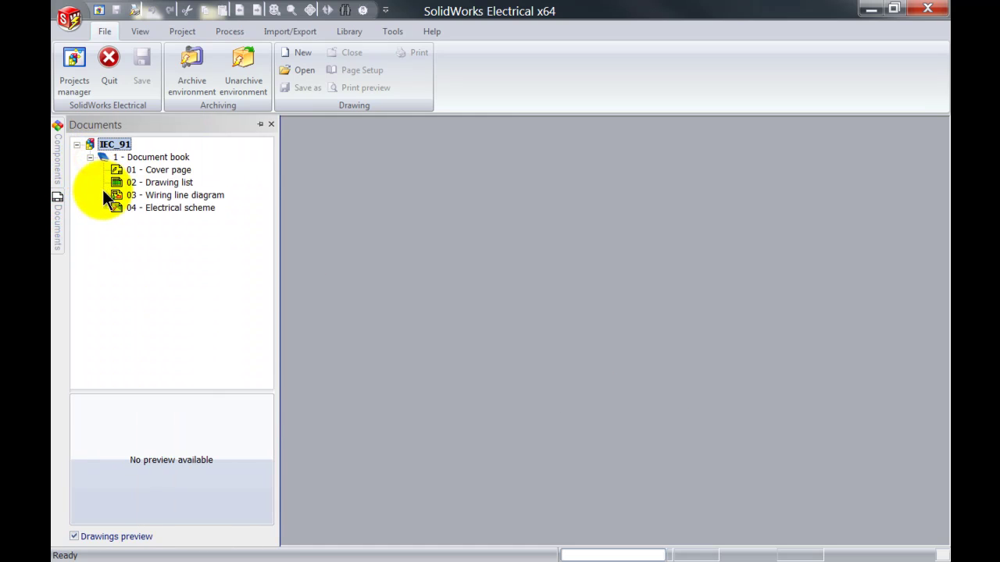
double_click(118, 205)
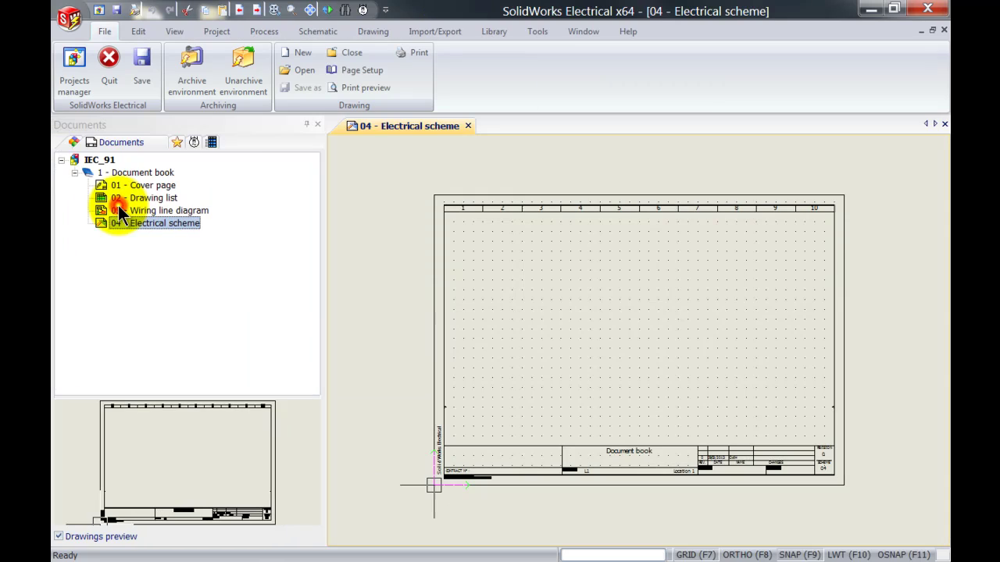
click(305, 124)
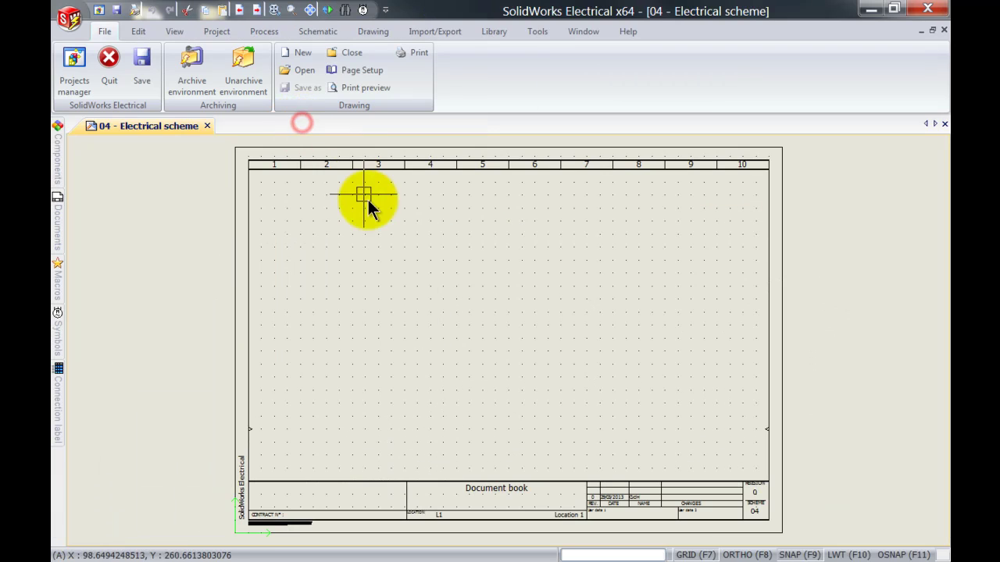
scroll(688, 516, up, 4)
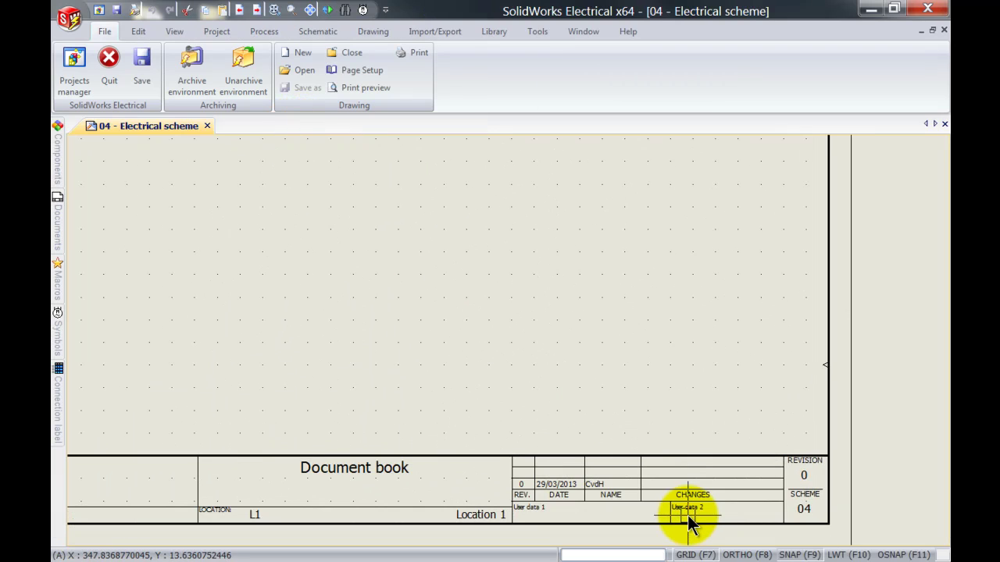
scroll(688, 520, up, 3)
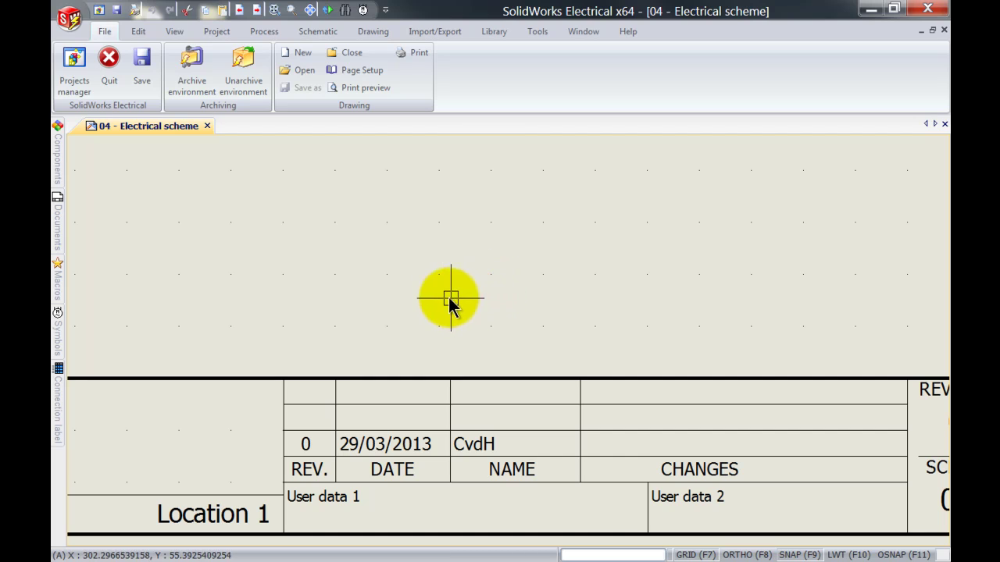
Open the Connected Users chat and select the custom user's 'Just connected' message.
click(528, 32)
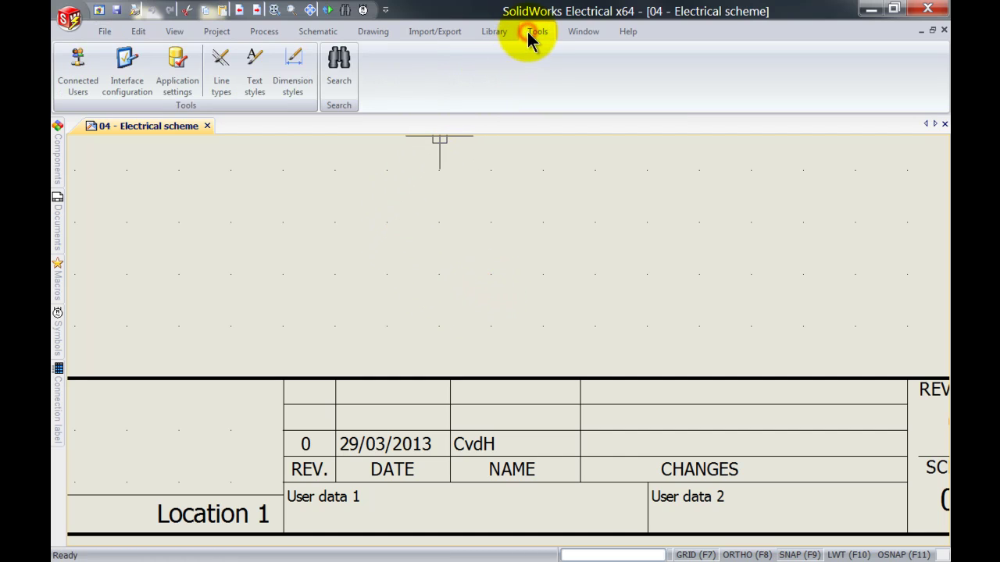
click(91, 99)
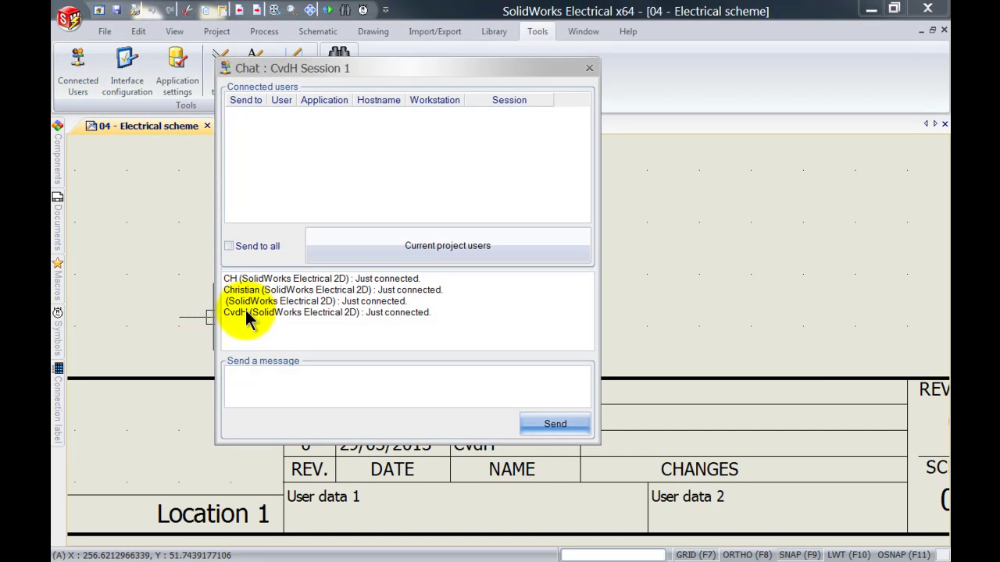
click(268, 312)
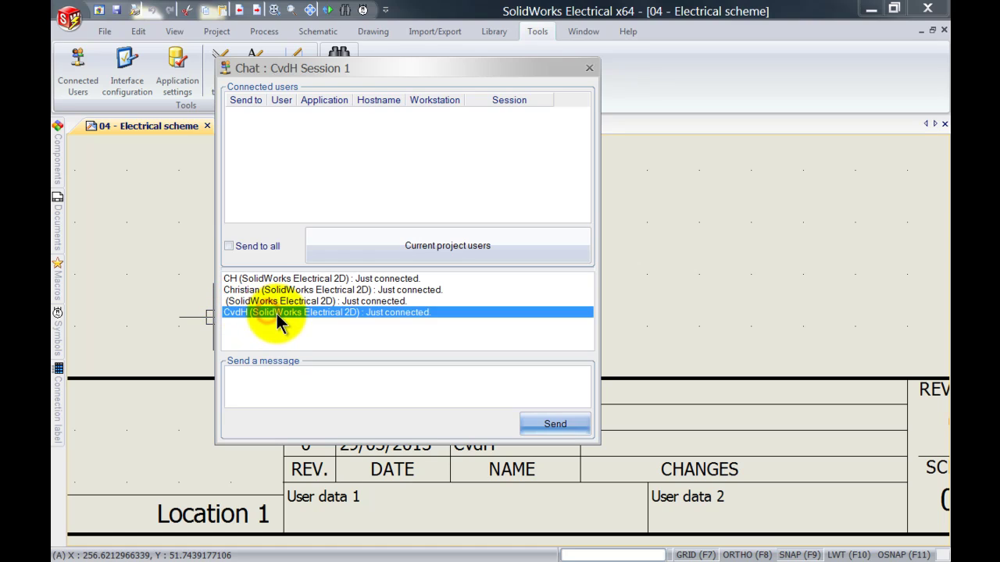